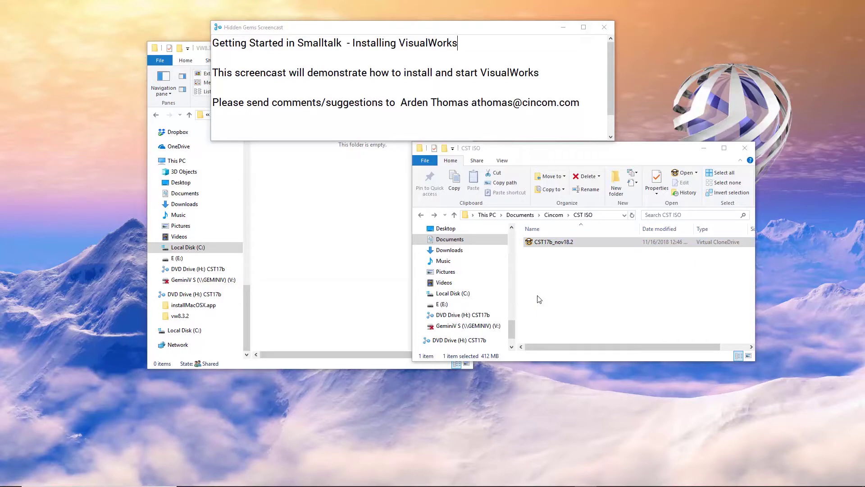
Mount the CST17b_nov18.2 disc image with Windows Explorer and run its installWin batch file
right_click(559, 243)
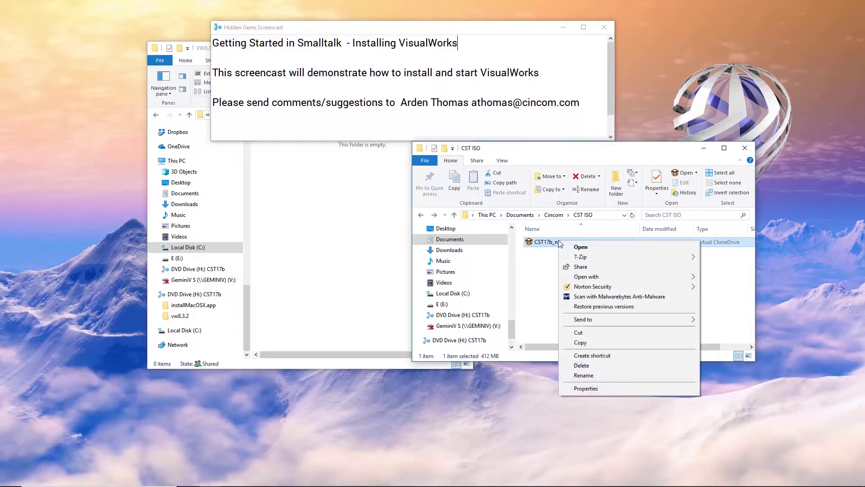
mouse_move(609, 278)
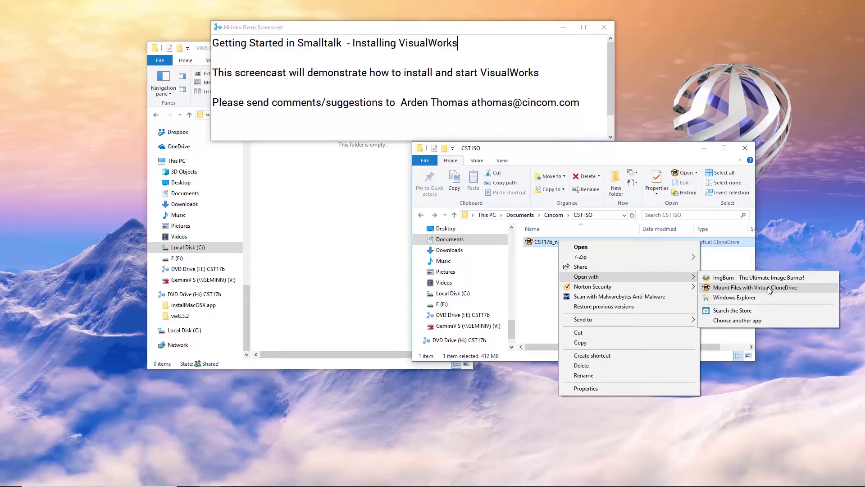
click(729, 299)
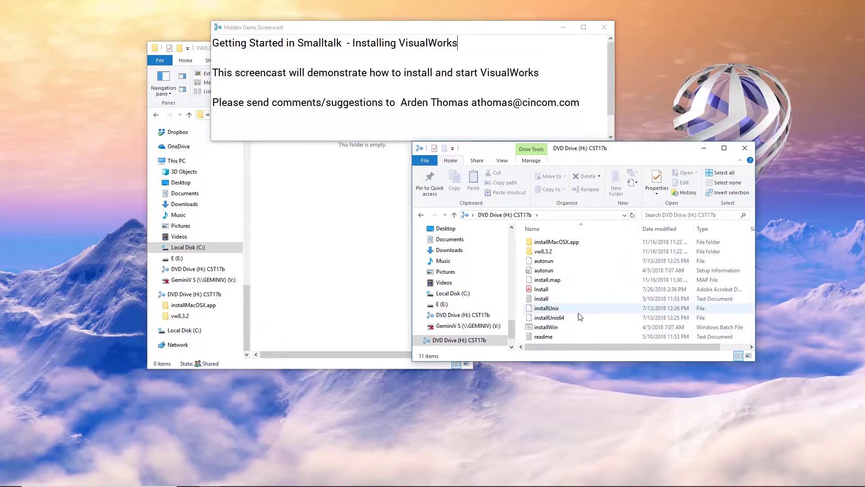
click(547, 328)
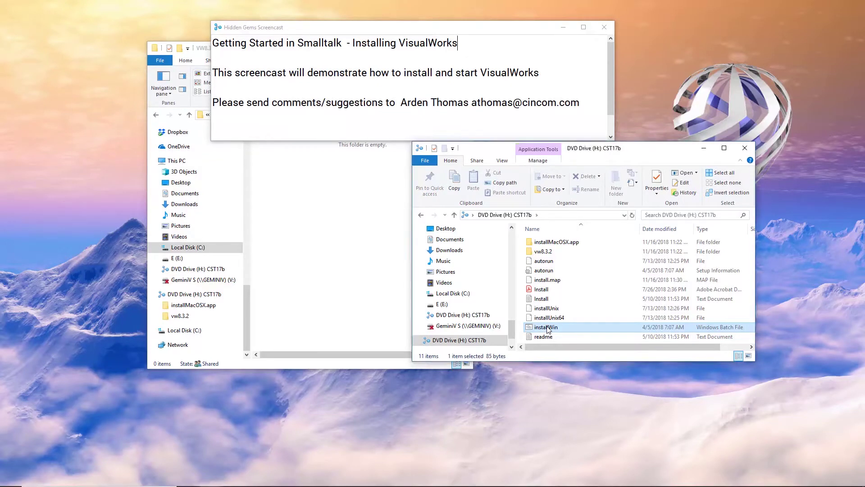
double_click(548, 328)
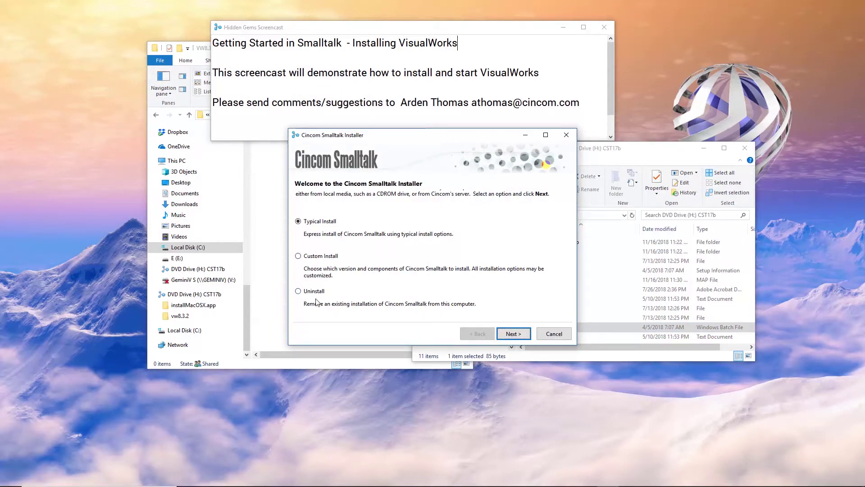
Choose a Custom Install and accept VisualWorks 8.3.2 as the product to install
click(299, 255)
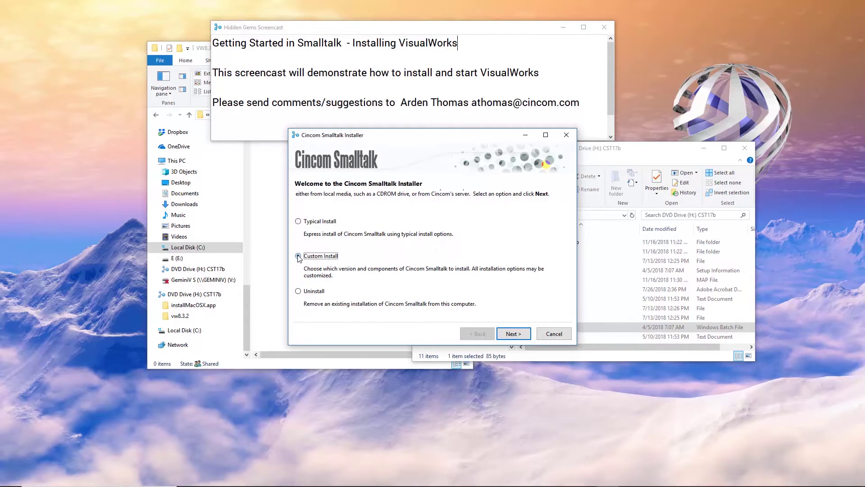
click(514, 333)
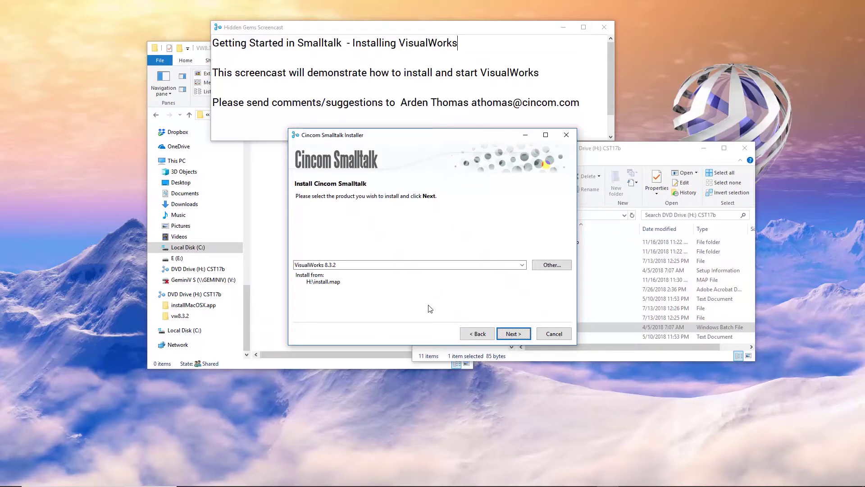
click(513, 335)
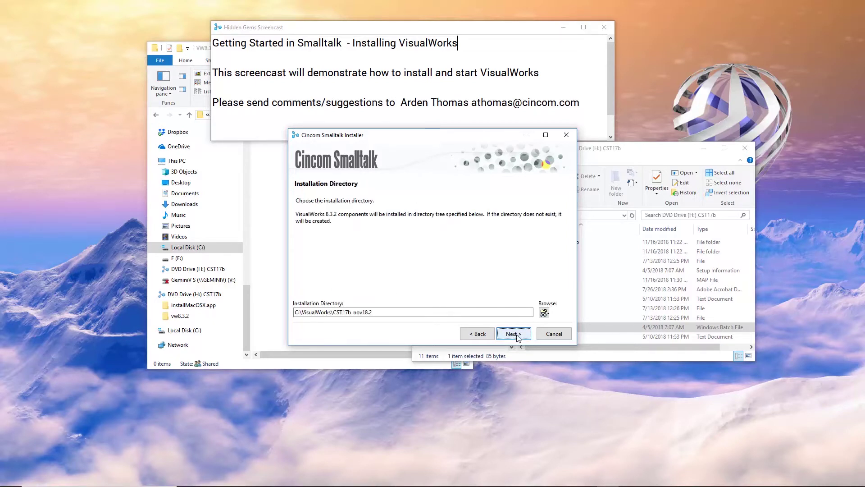
Set the installation directory to C:\VisualWorks\VW8.3.2 and proceed to the component selection
click(333, 312)
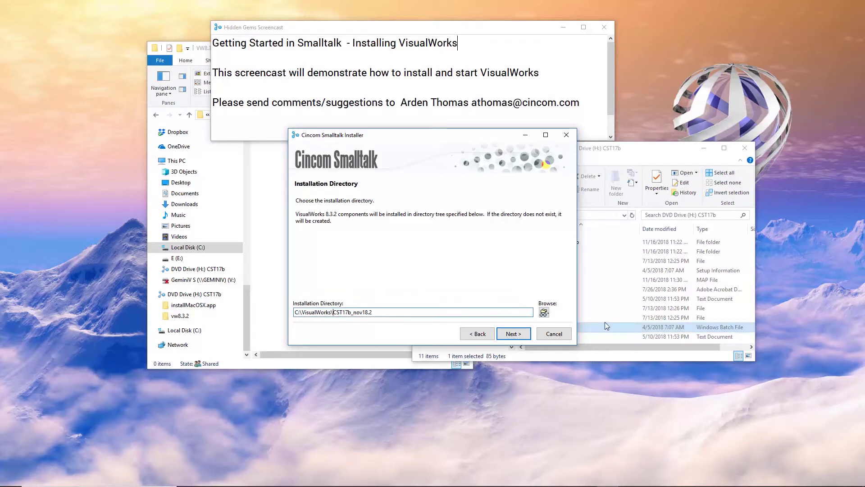
click(380, 312)
key(BackSpace)
key(BackSpace)
key(BackSpace)
key(BackSpace)
key(BackSpace)
key(BackSpace)
key(BackSpace)
key(BackSpace)
key(BackSpace)
key(BackSpace)
key(BackSpace)
key(BackSpace)
key(BackSpace)
text(V)
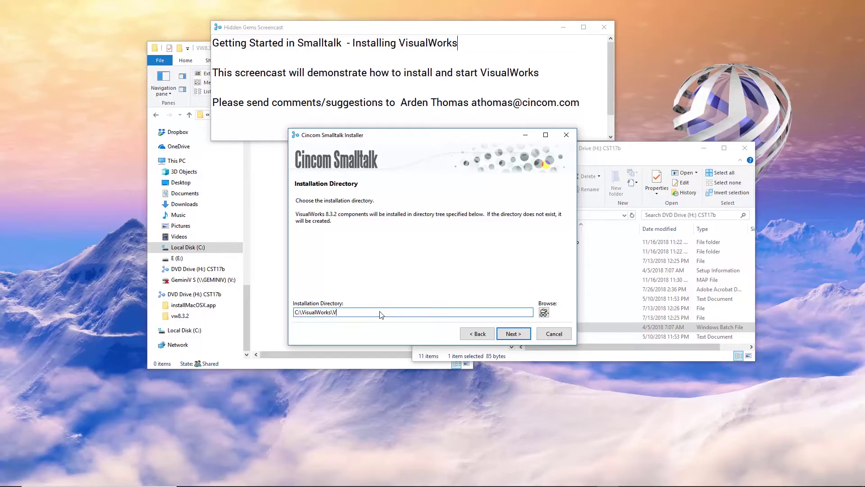
text(W)
click(277, 369)
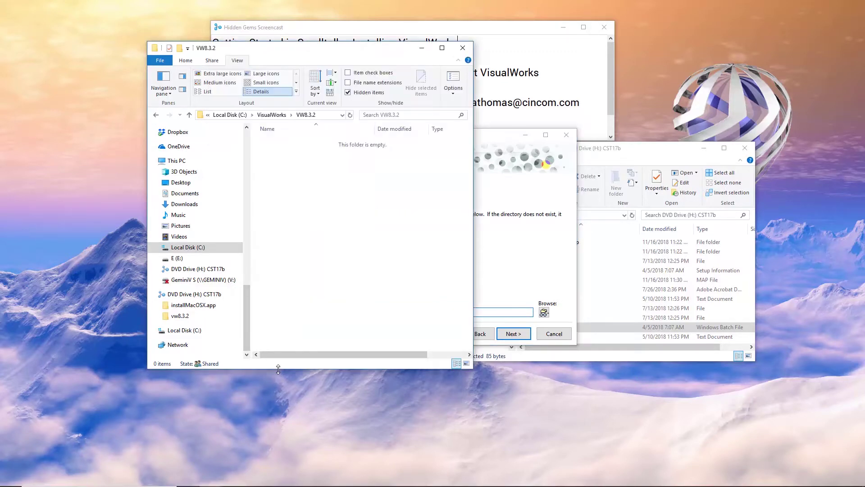
click(529, 276)
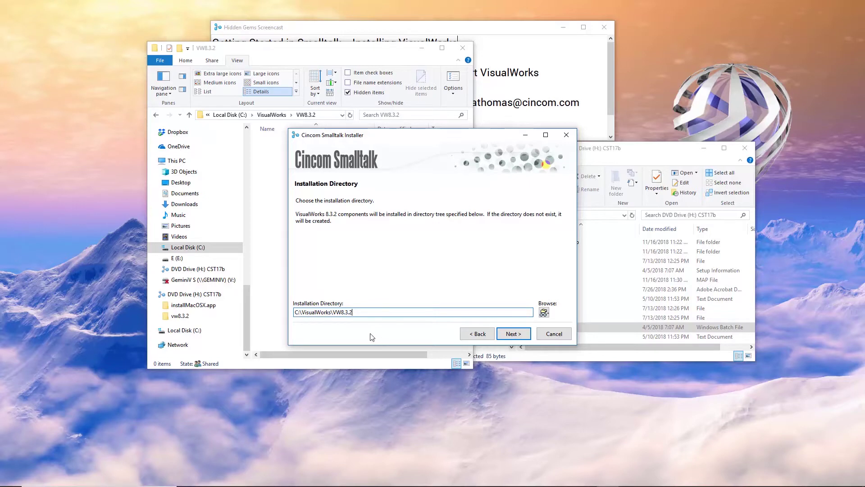
click(511, 334)
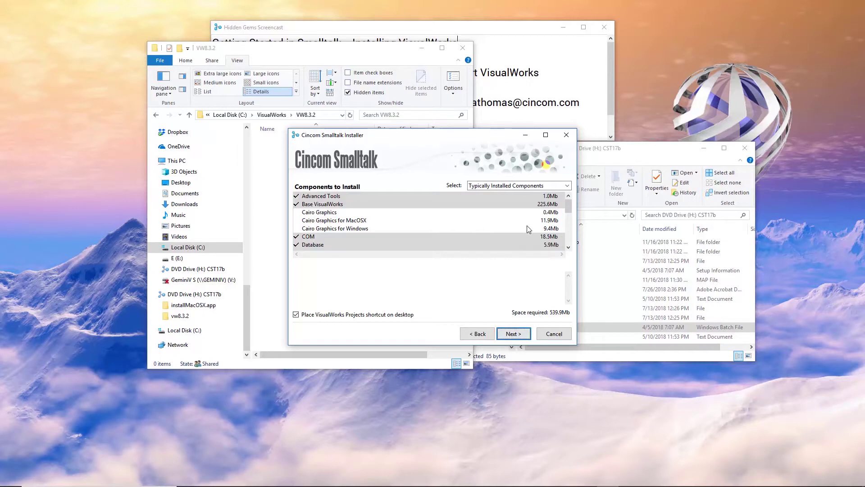
Add Cairo Graphics and Cairo Graphics for Windows to the components to install
drag(565, 204, 551, 195)
click(325, 214)
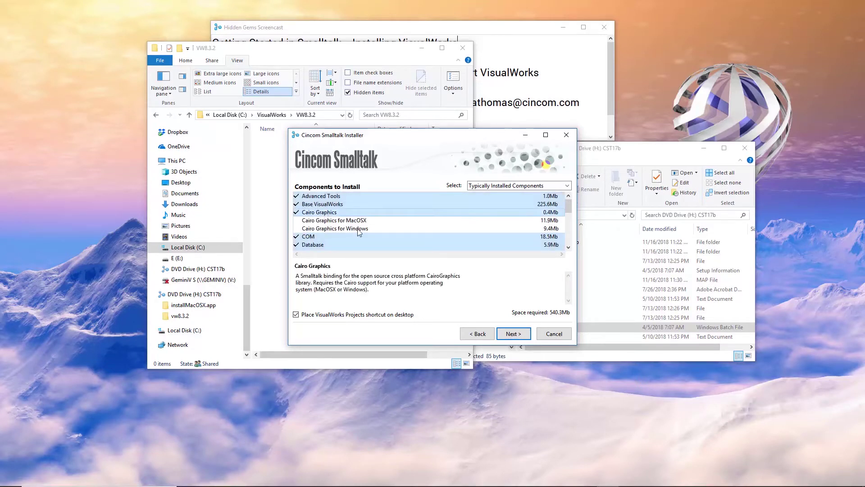
click(360, 231)
Exclude Locale - Japanese from the components to install and review the rest of the list
scroll(359, 231, down, 3)
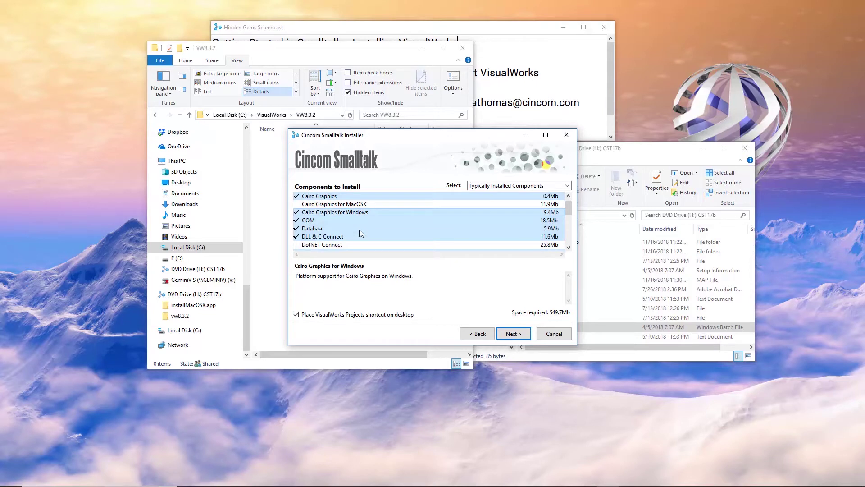
scroll(359, 229, down, 1)
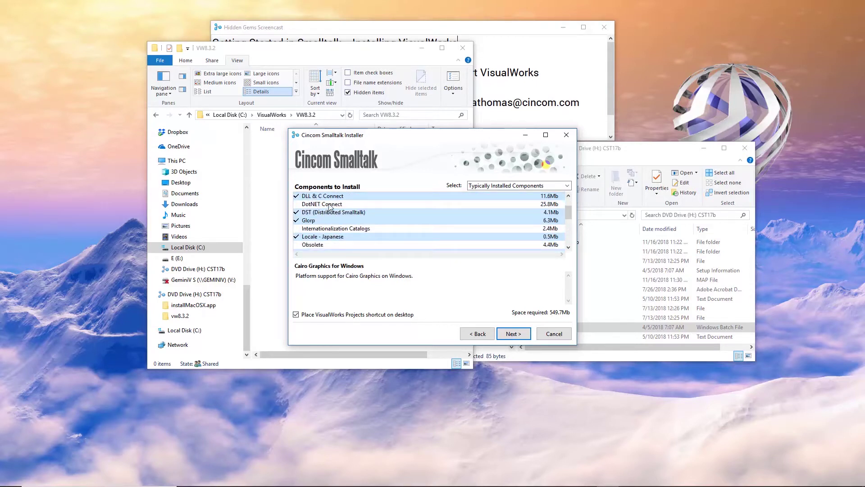
click(349, 237)
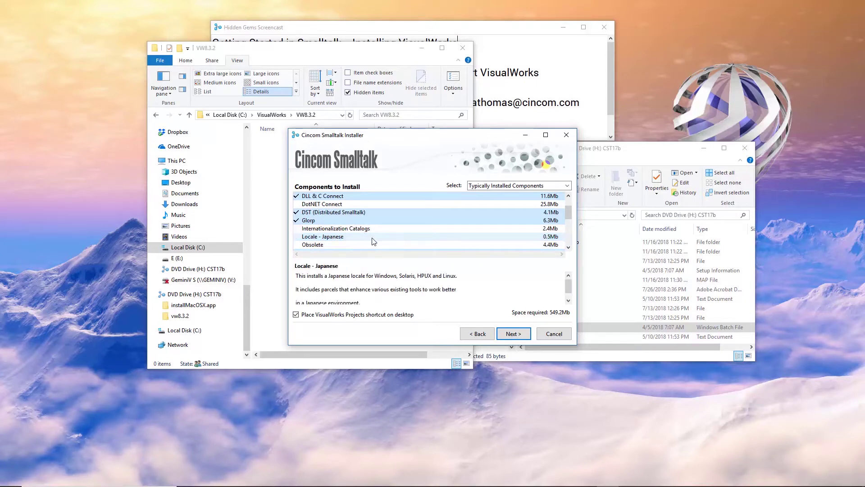
scroll(372, 238, down, 3)
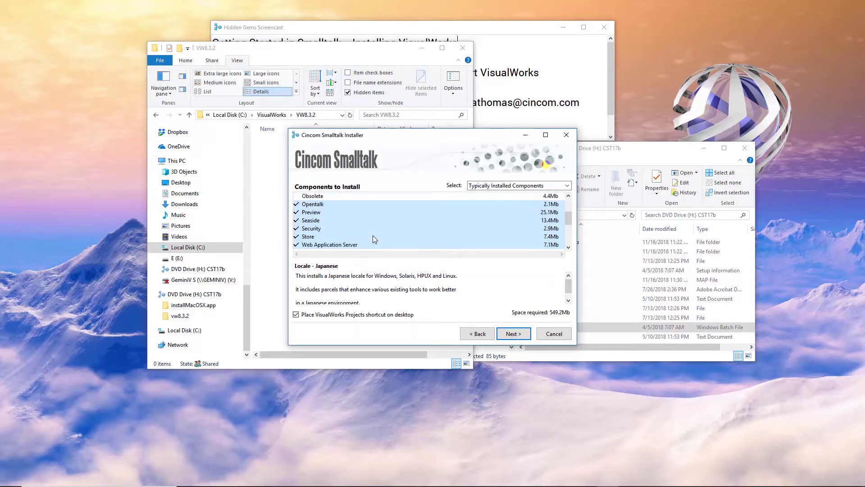
scroll(372, 238, down, 3)
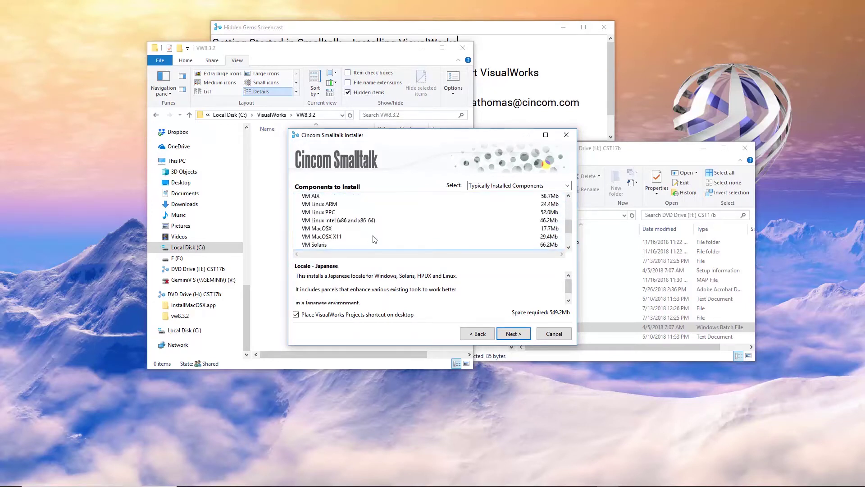
scroll(372, 238, down, 5)
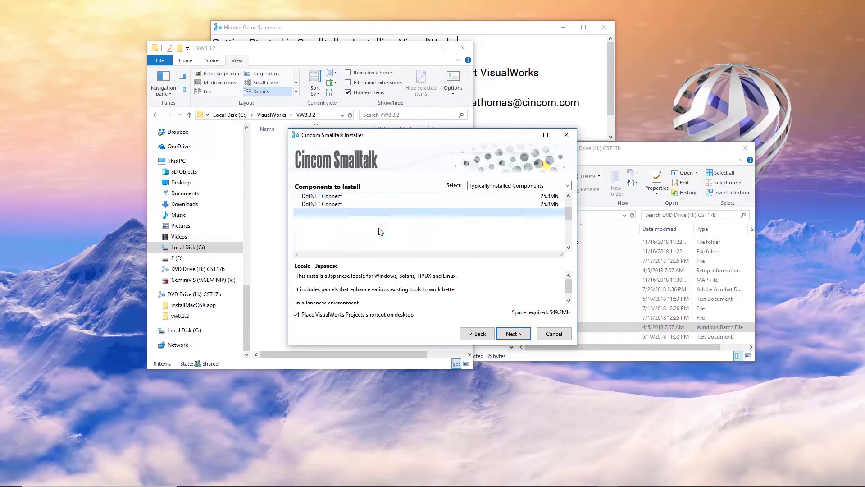
scroll(380, 232, up, 10)
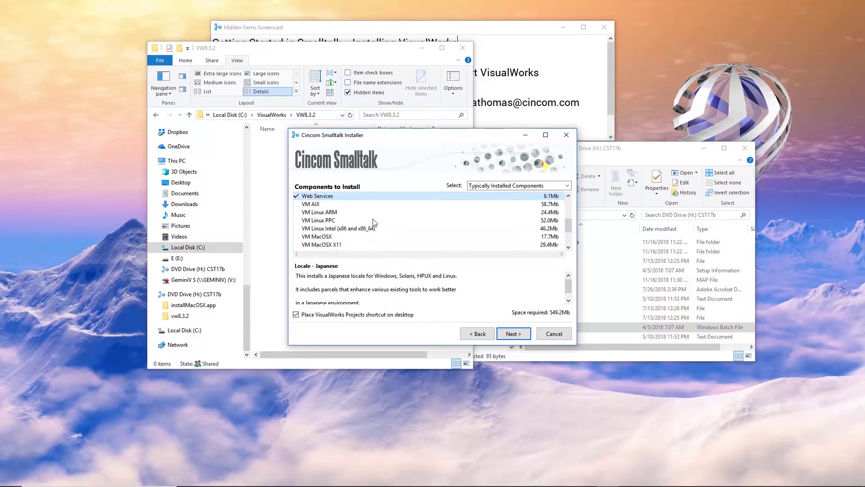
scroll(380, 228, up, 12)
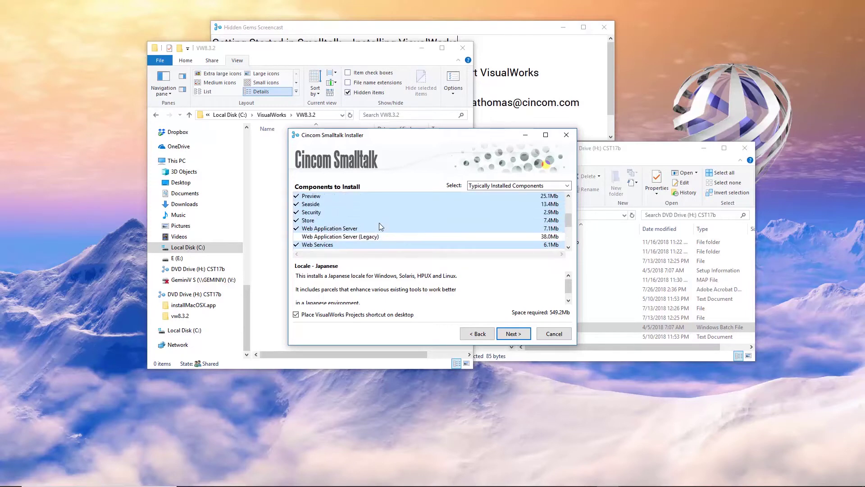
scroll(380, 226, up, 1)
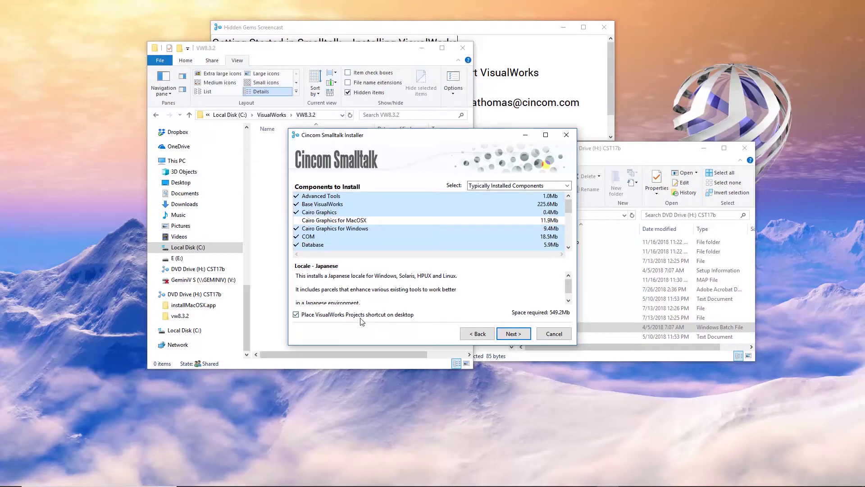
Run the VisualWorks 8.3.2 installation, exit the finished installer and enlarge the VW8.3.2 folder window
click(515, 335)
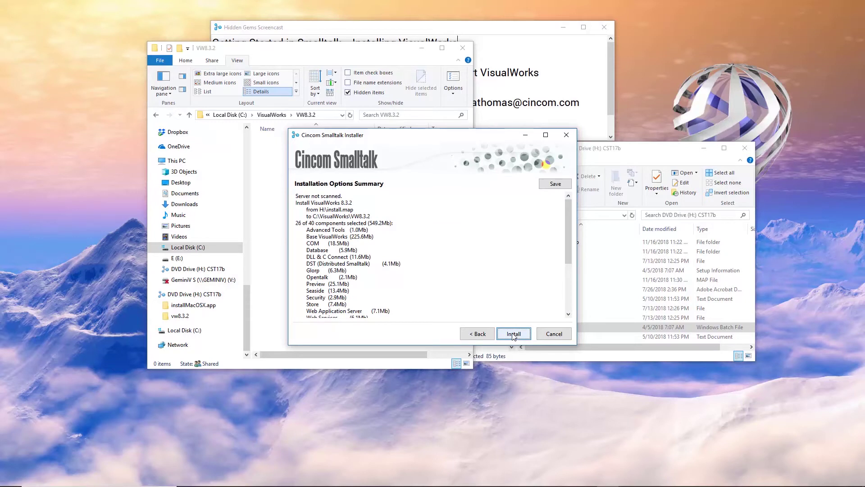
click(513, 334)
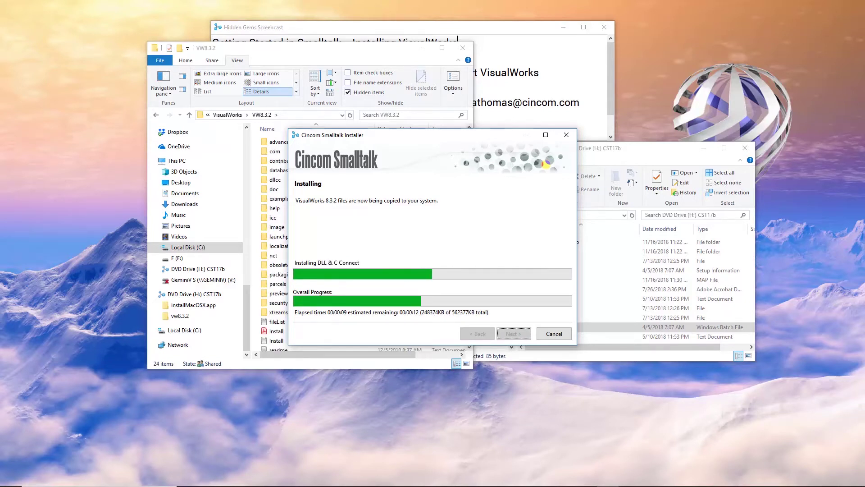
drag(339, 55, 307, 53)
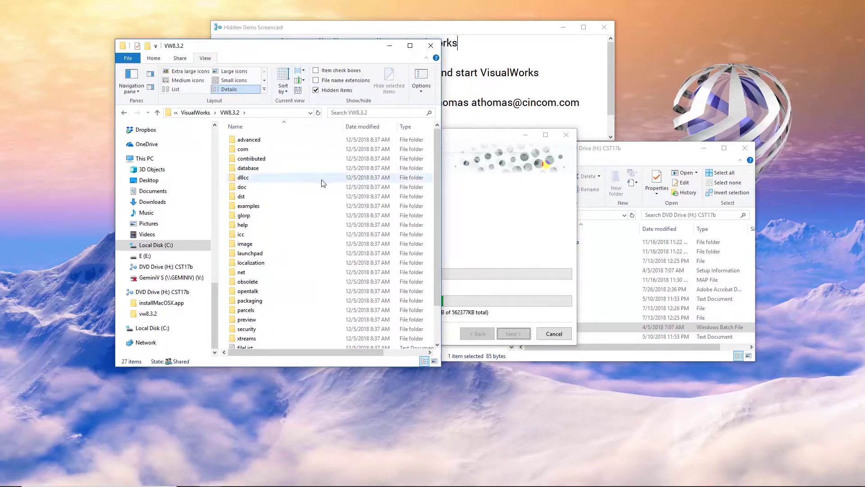
click(472, 141)
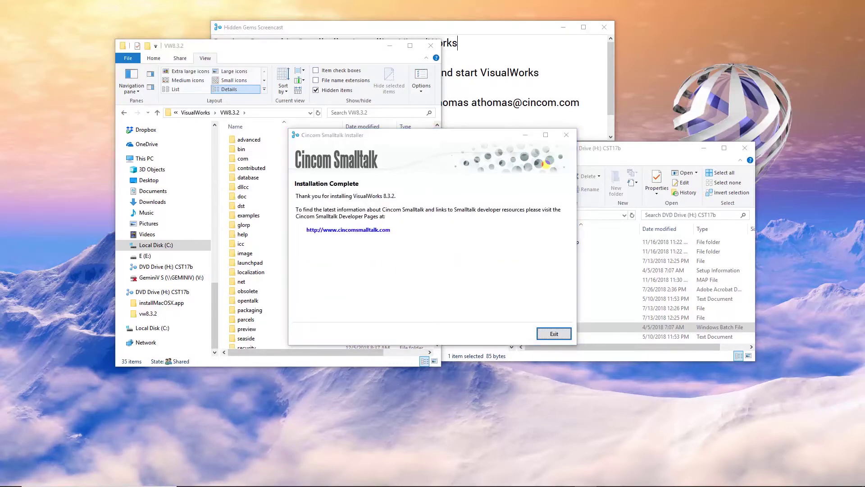
click(554, 334)
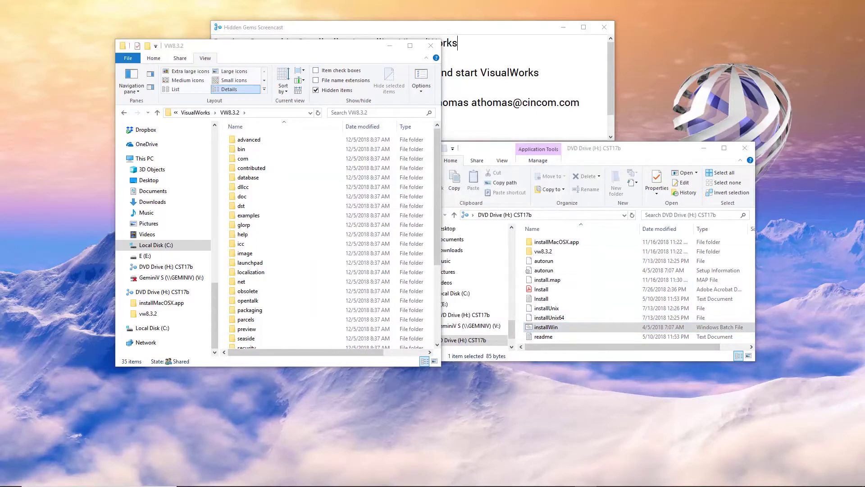
drag(441, 366, 504, 374)
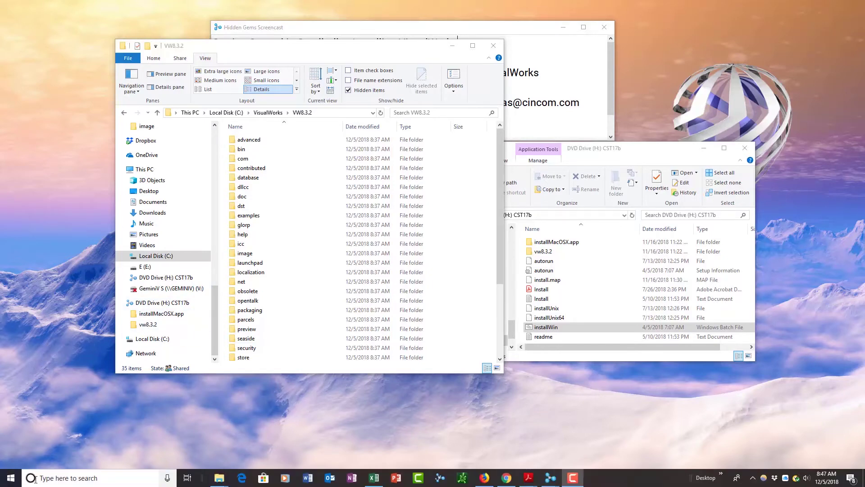
Launch VisualWorks Projects and create a new project named TestRun
click(11, 478)
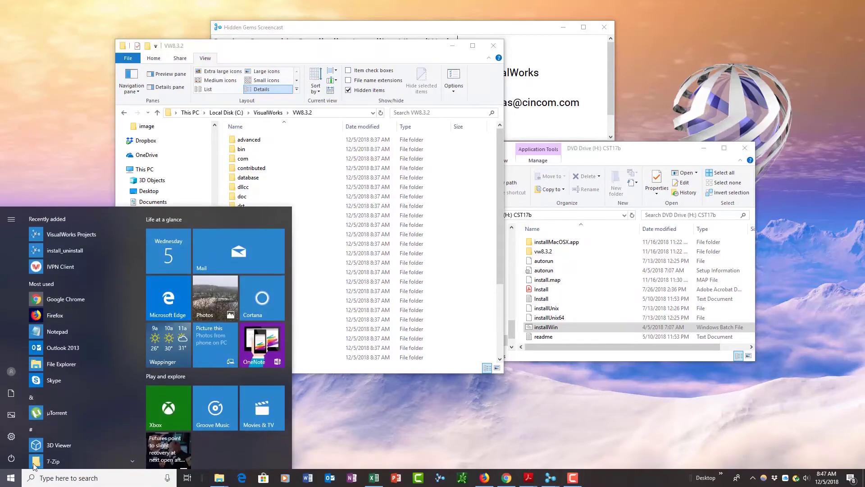
click(60, 235)
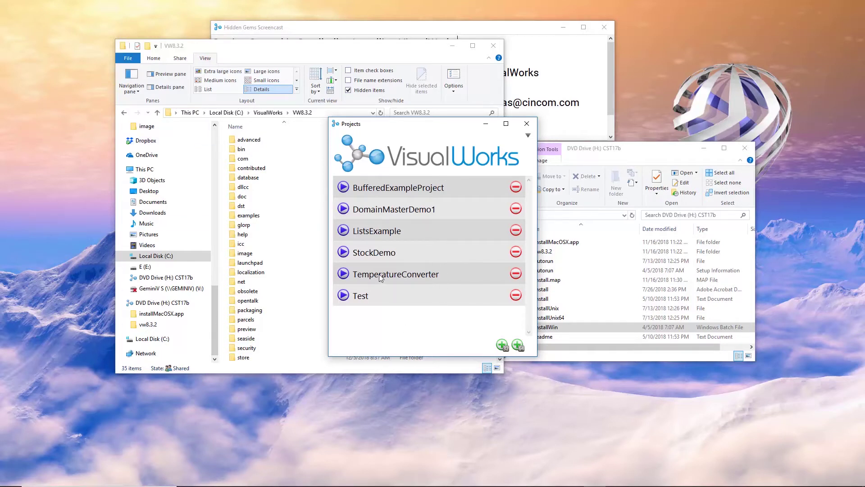
click(502, 345)
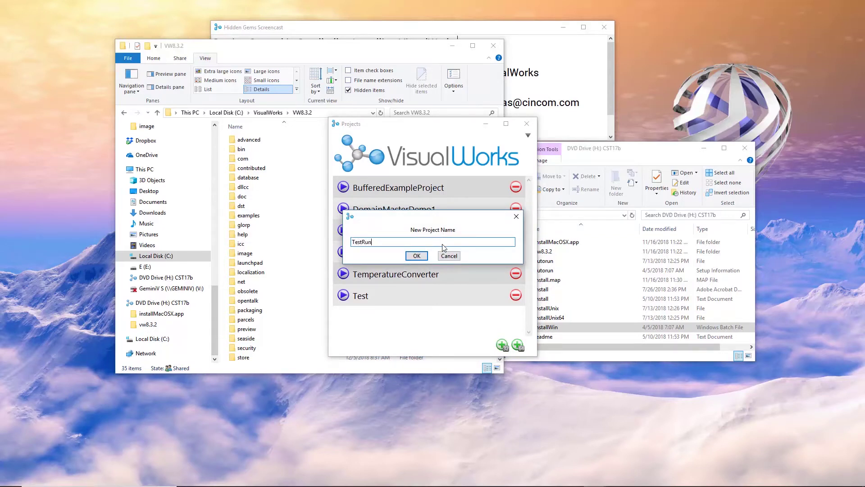
click(426, 256)
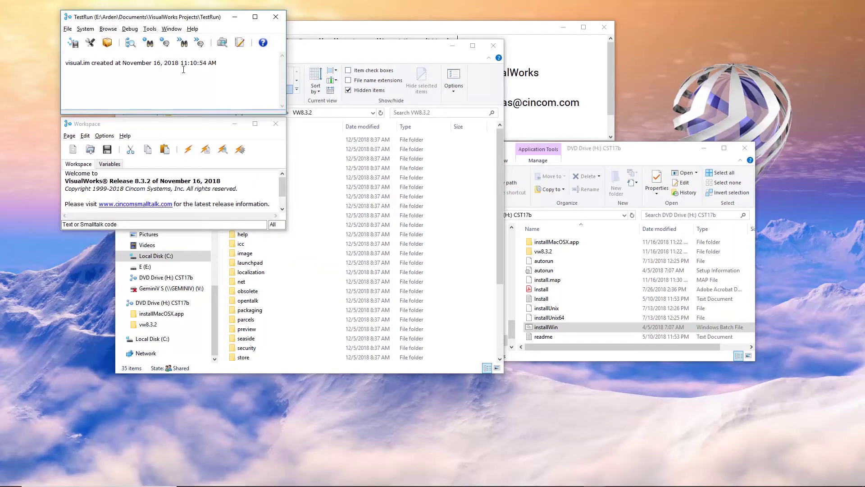
Open the About VisualWorks information from the TestRun launcher to check the release version
click(192, 28)
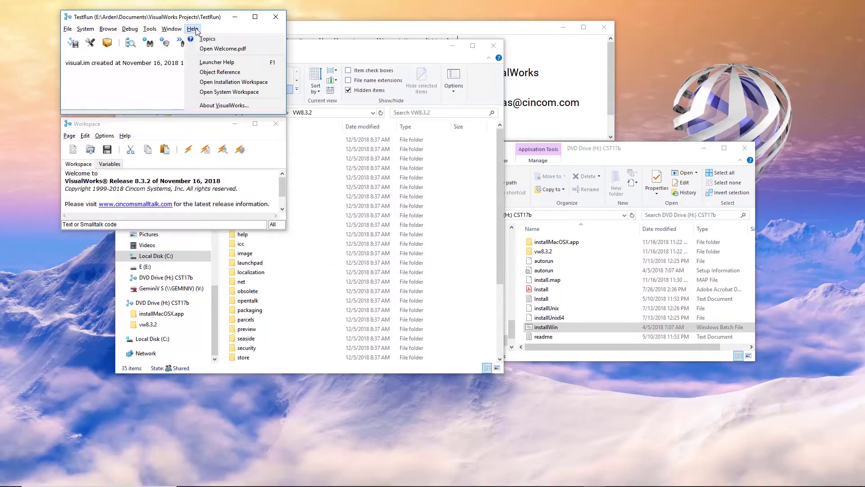
click(219, 106)
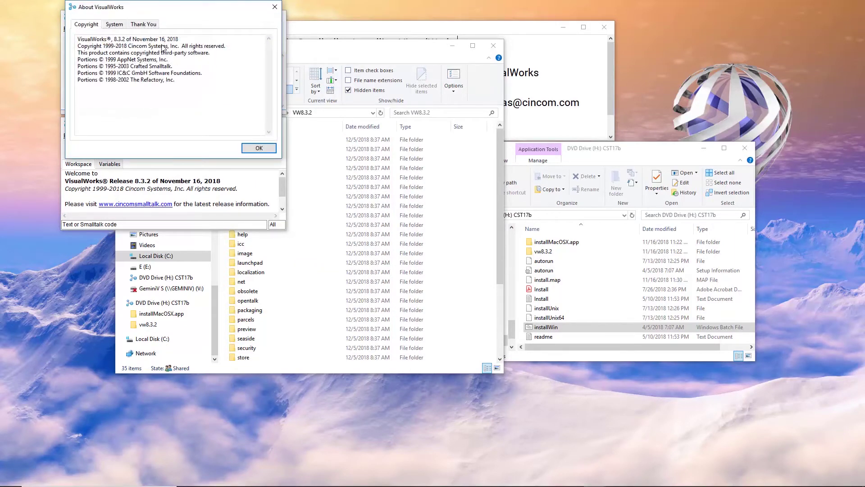
Close the About VisualWorks information and exit the TestRun session without saving
click(259, 149)
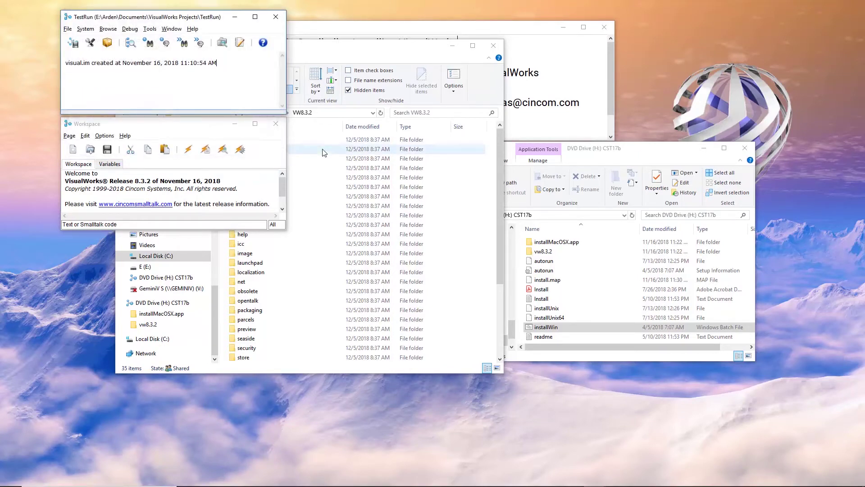
click(68, 28)
click(110, 124)
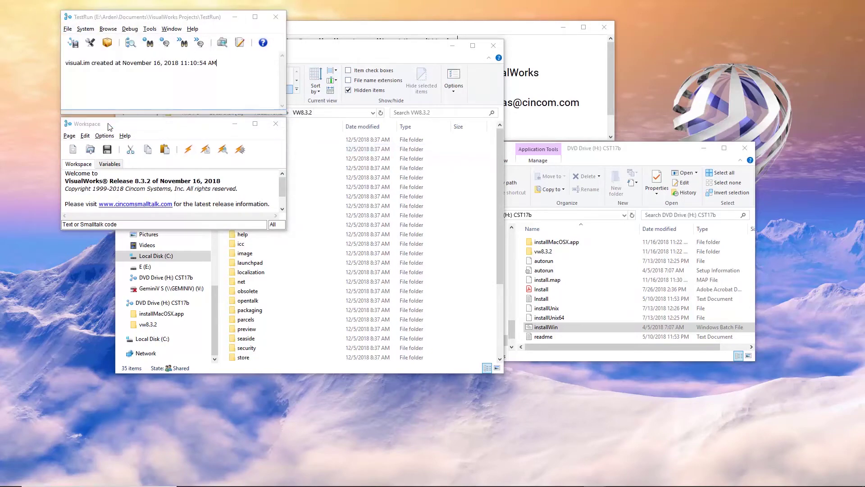
click(174, 75)
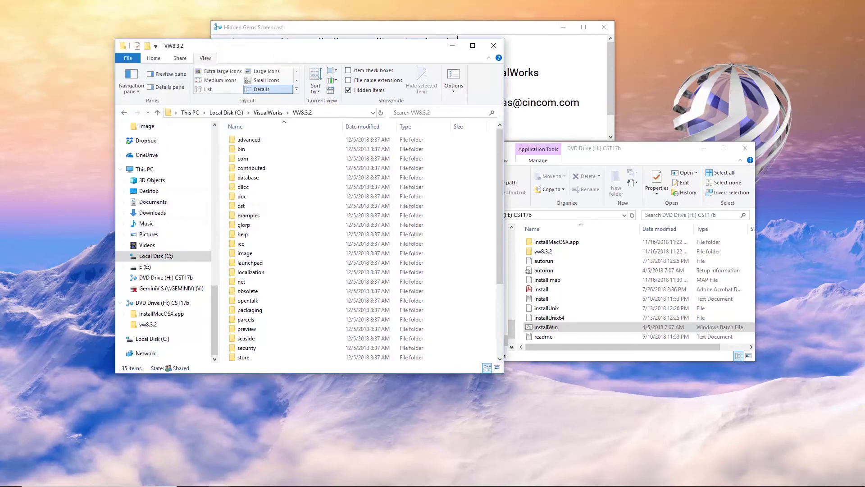
Reopen VisualWorks Projects and launch the existing TestRun project
click(10, 481)
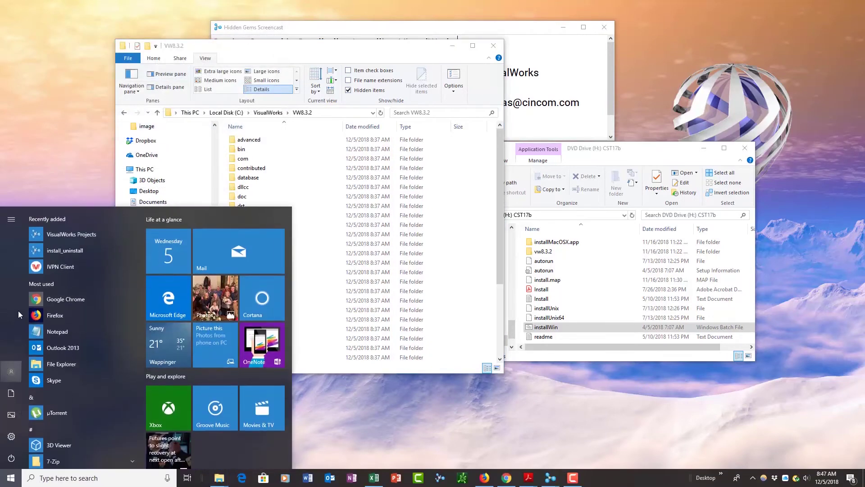
click(46, 234)
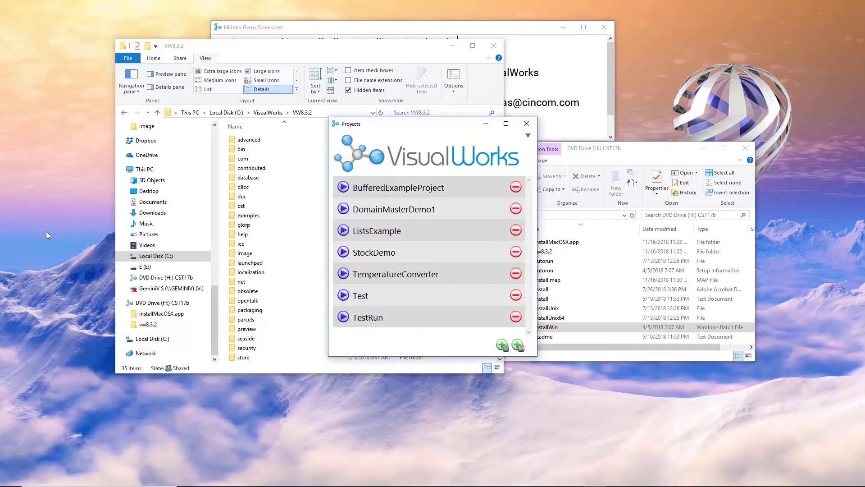
click(343, 317)
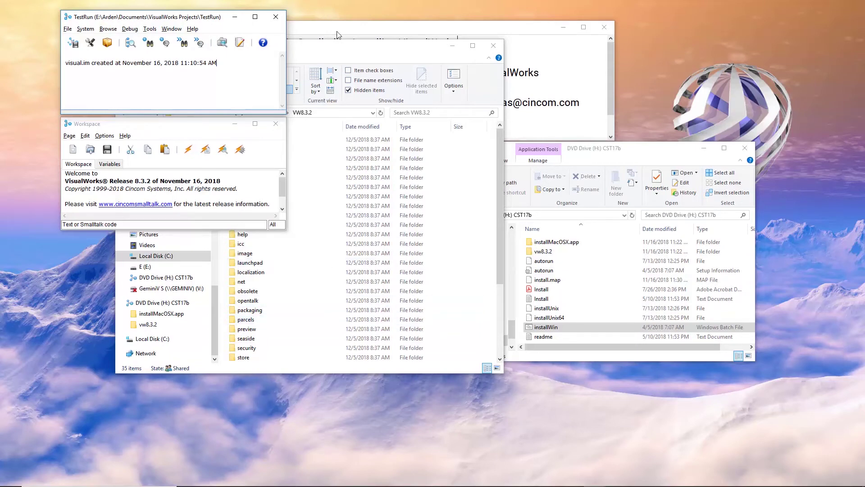
Examine the VisualWorks configuration settings file in the bin\win folder of VW8.3.2, and close it after checking the vwnt.exe paths
click(339, 47)
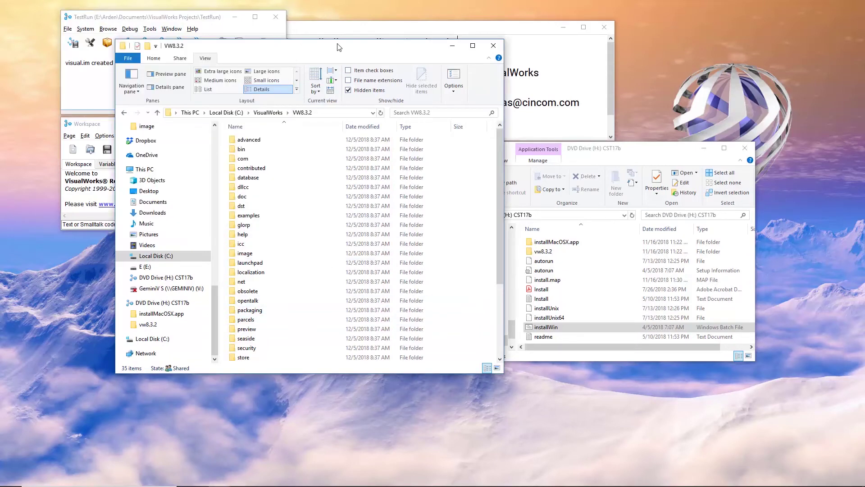
click(239, 151)
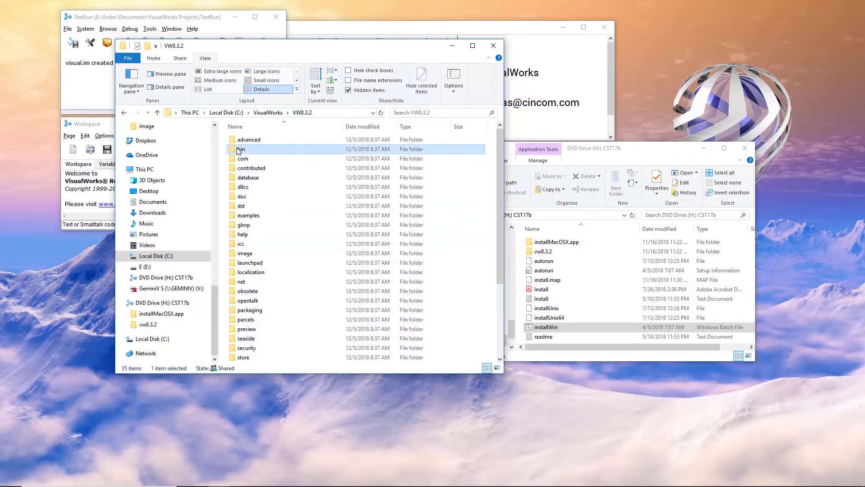
double_click(239, 150)
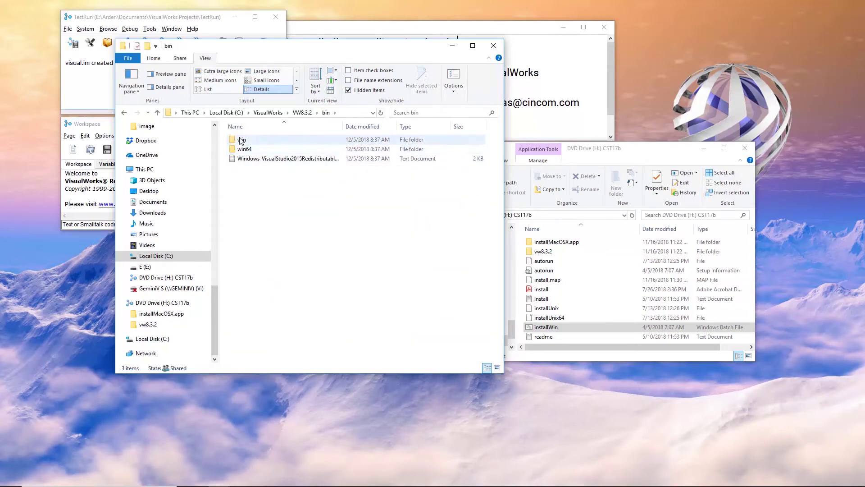
double_click(240, 140)
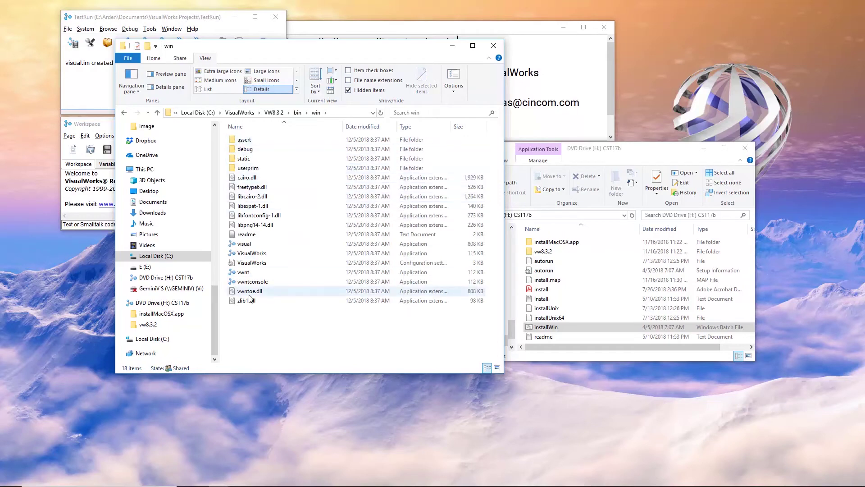
double_click(253, 263)
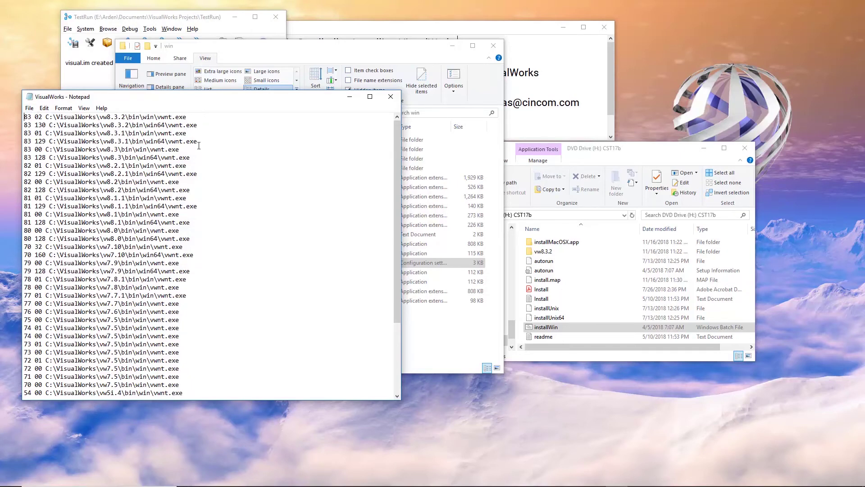
click(391, 97)
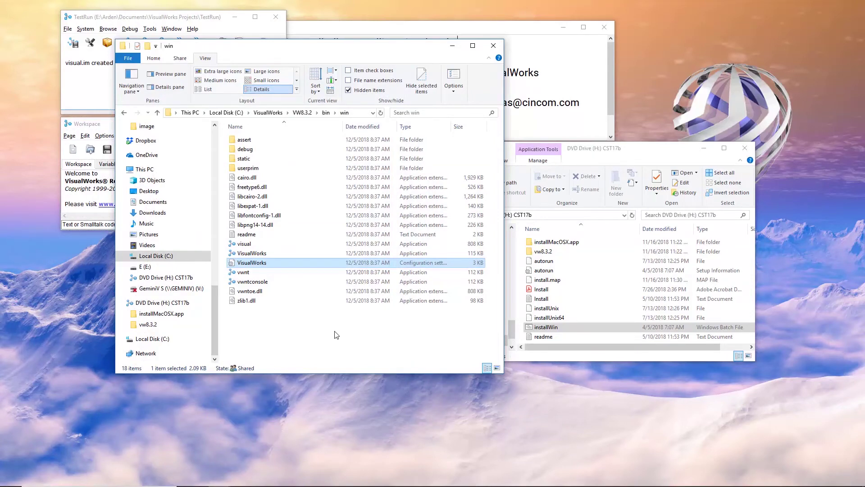
Start the visual image directly from the image folder of VW8.3.2
click(298, 112)
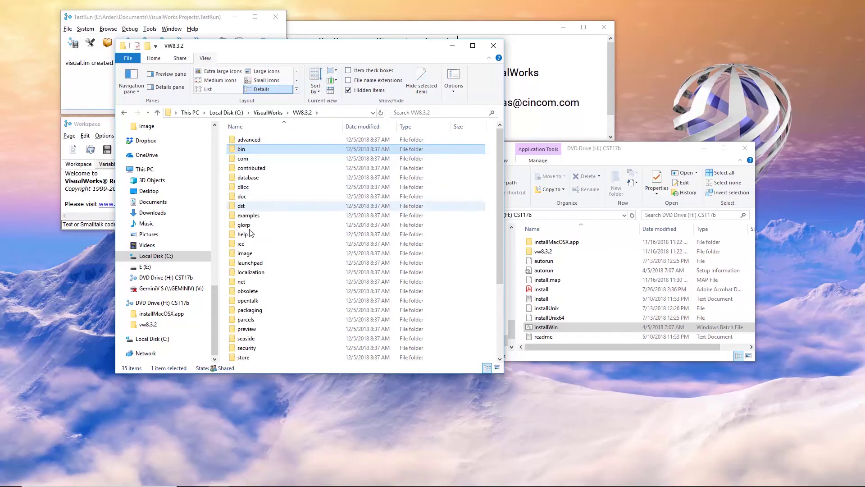
double_click(243, 253)
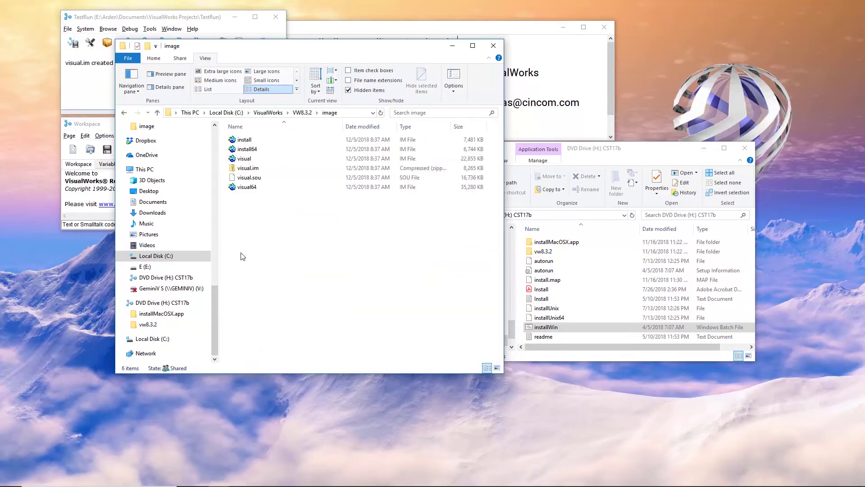
double_click(243, 160)
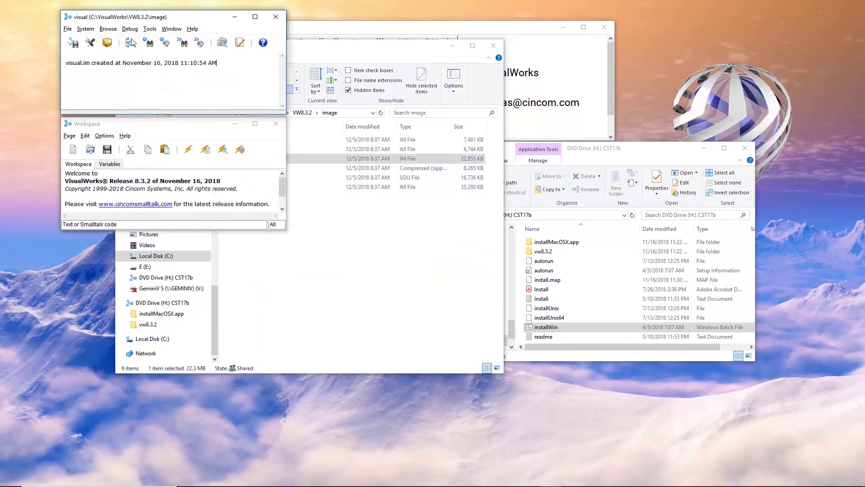
Save the running visual image under the new name Test in the VW8.3.2 image folder
click(68, 28)
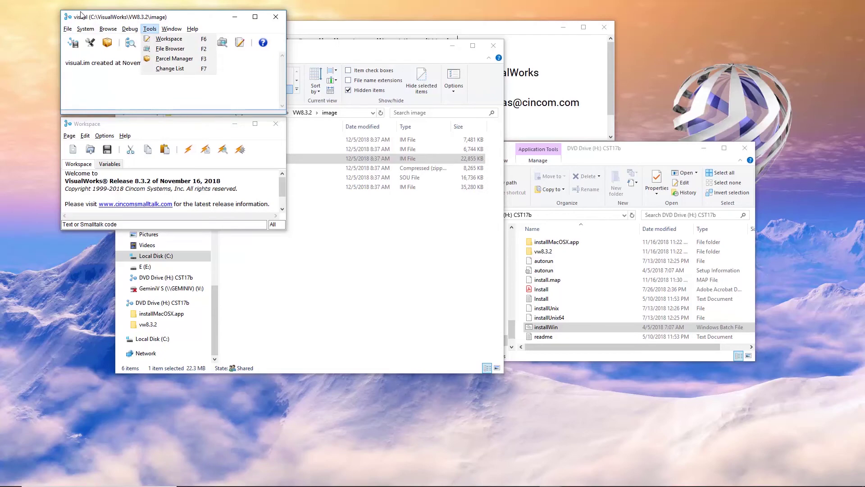
click(67, 29)
click(68, 32)
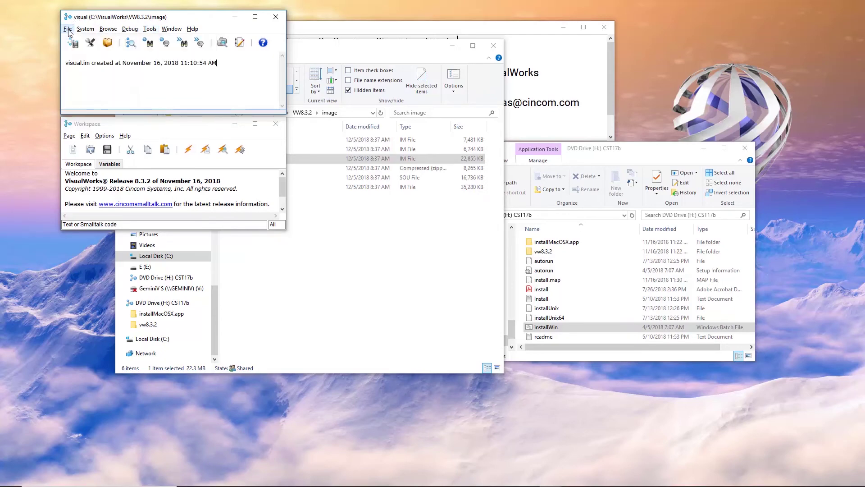
click(68, 30)
click(85, 63)
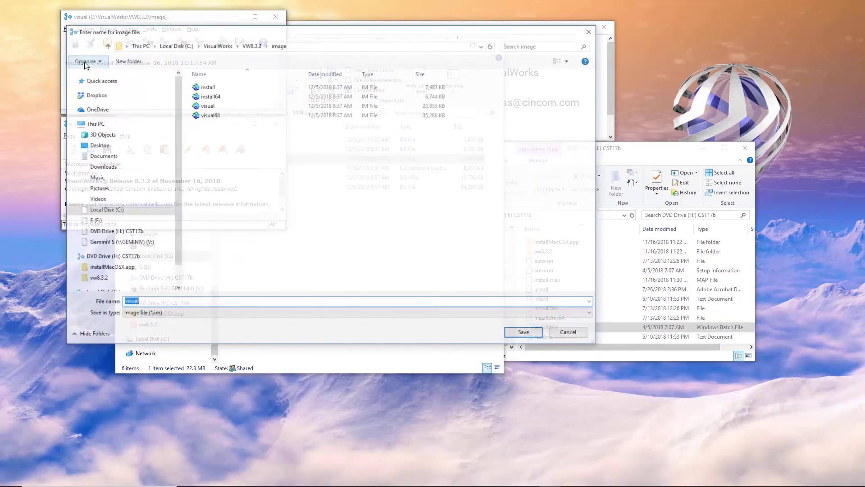
text(Test)
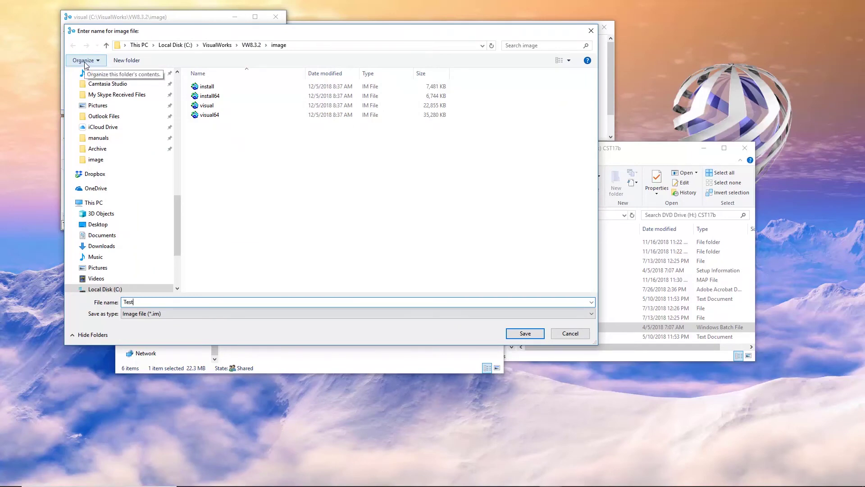
click(526, 334)
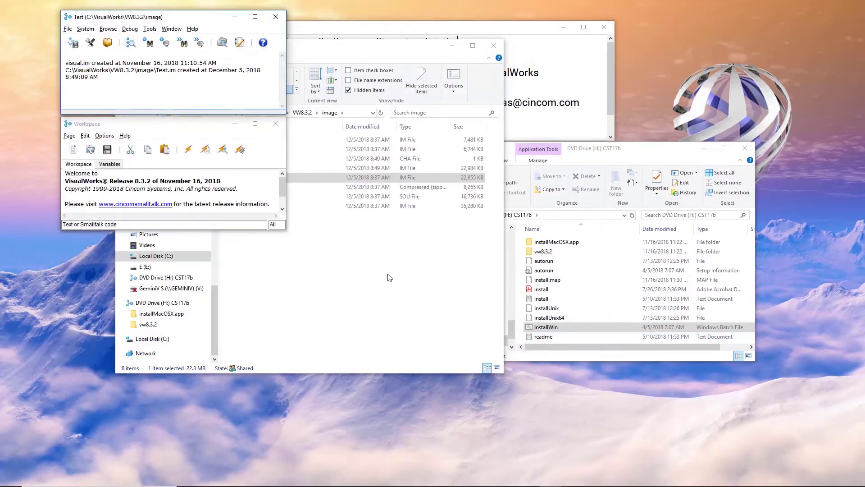
Launch the saved Test image from the VW8.3.2 image folder
click(390, 278)
click(242, 168)
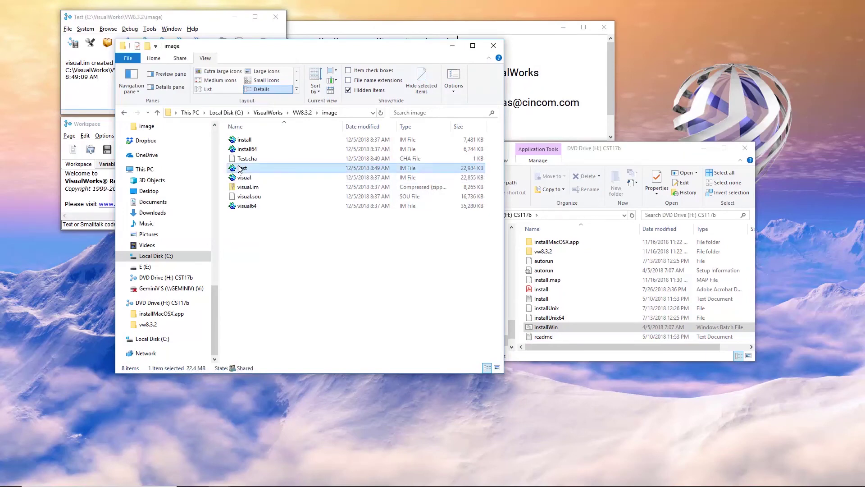
double_click(242, 168)
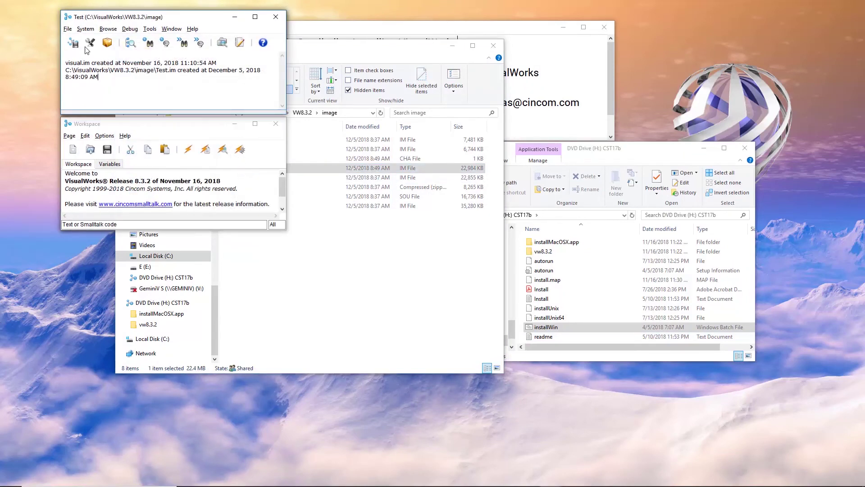
Exit both running VisualWorks sessions of the Test image, leaving the TestRun project open
click(68, 29)
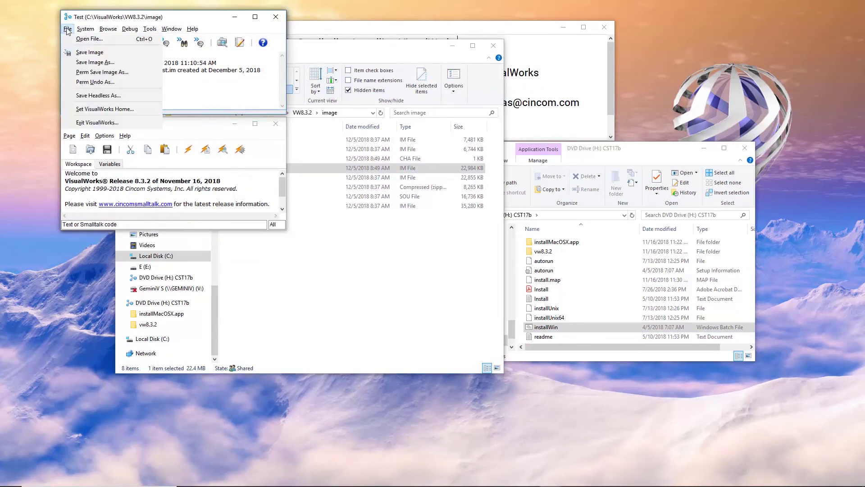
click(103, 123)
click(179, 75)
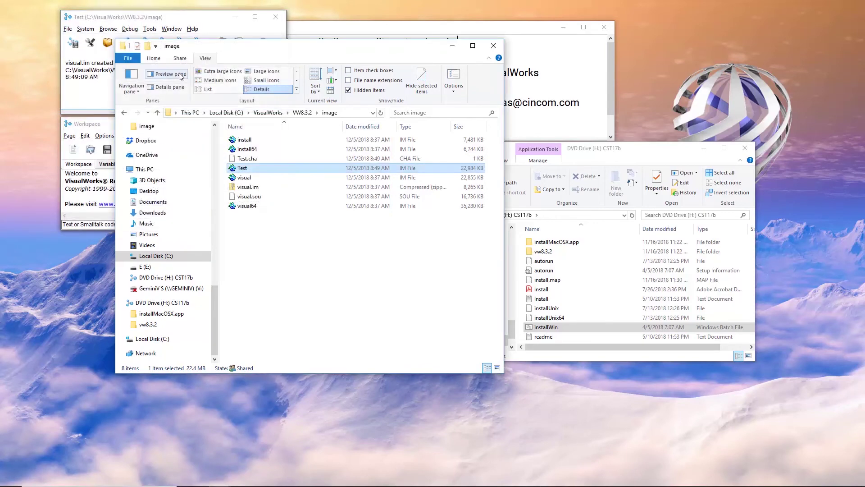
click(67, 28)
click(108, 129)
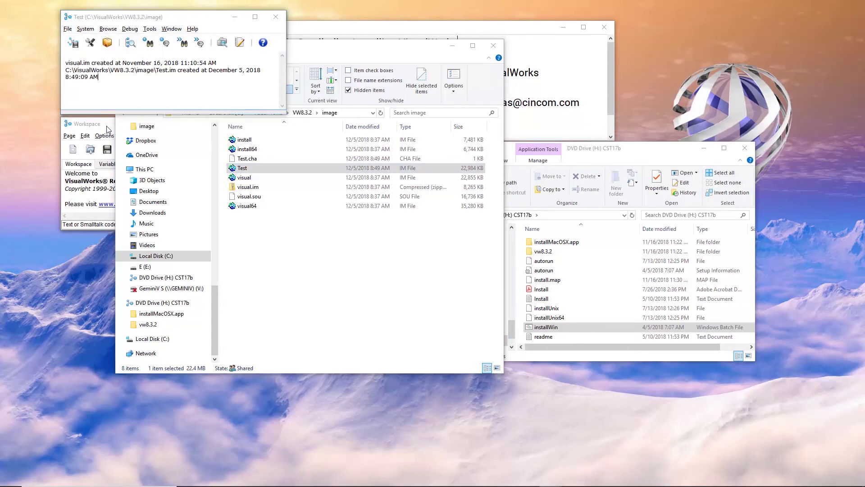
click(179, 75)
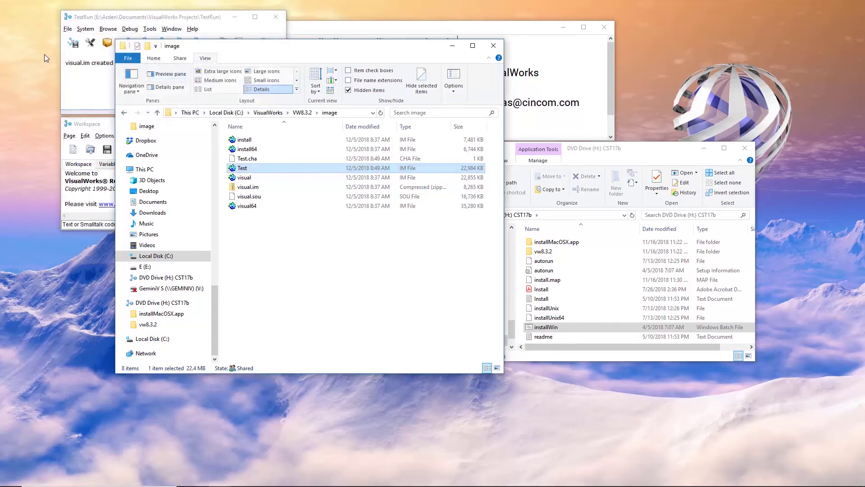
Look over the TestRun launcher's help and the Install documents in the VW8.3.2 folder, and bring the Hidden Gems Screencast window forward
click(93, 87)
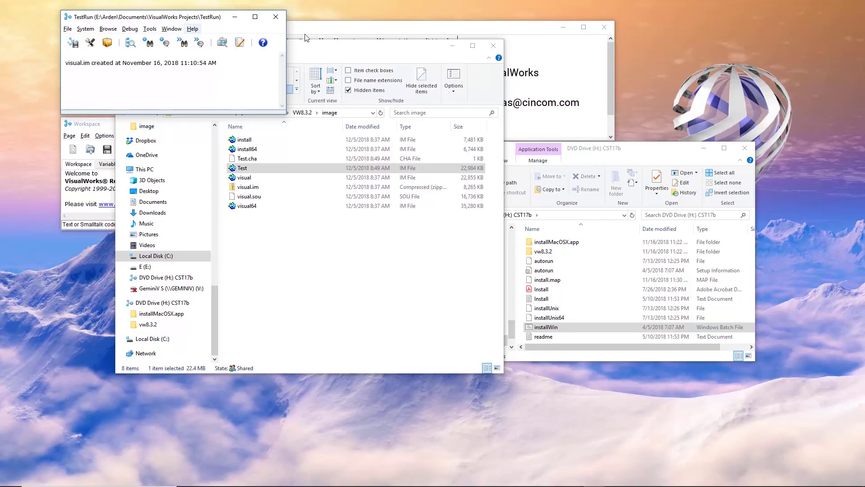
click(331, 51)
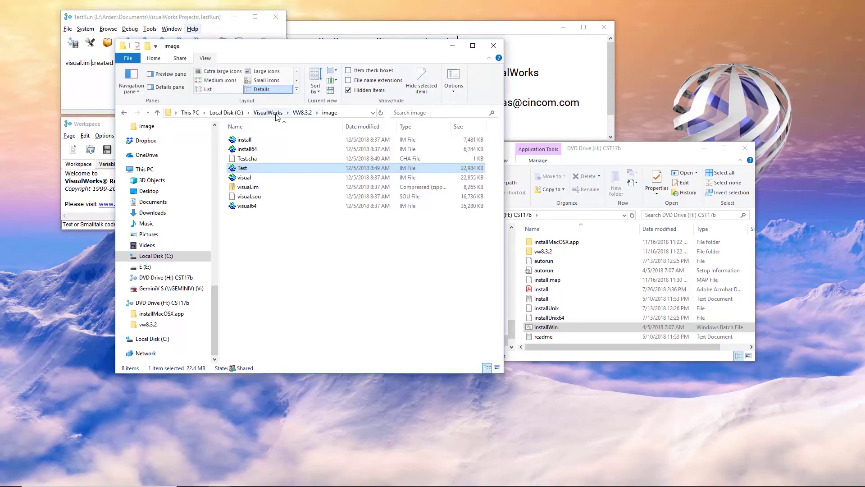
click(302, 113)
scroll(301, 296, down, 4)
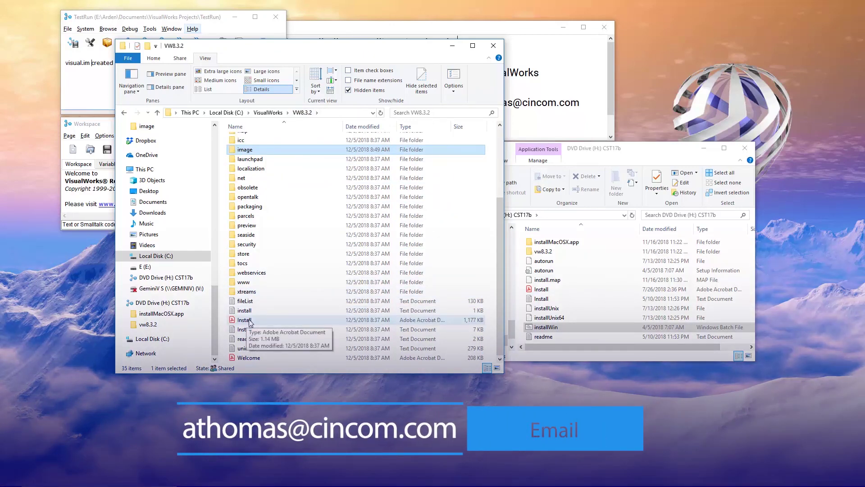
click(528, 29)
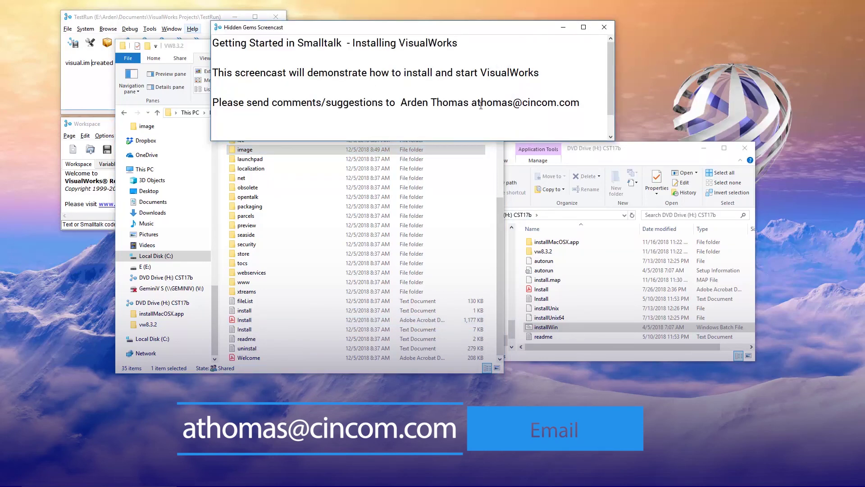